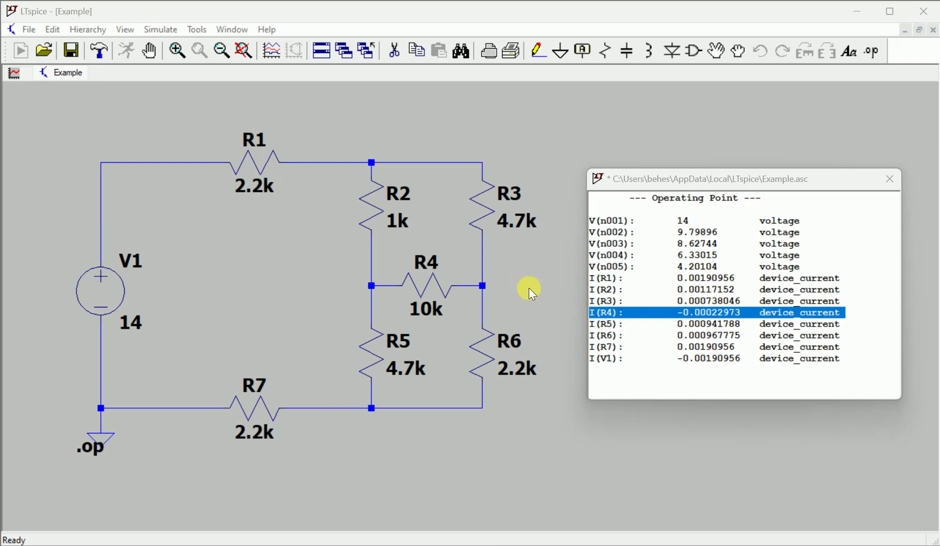
# - Close the operating point results and open the lib/sym 'res' symbol (*.asy) for editing
pyautogui.click(890, 179)
pyautogui.click(26, 29)
pyautogui.click(41, 85)
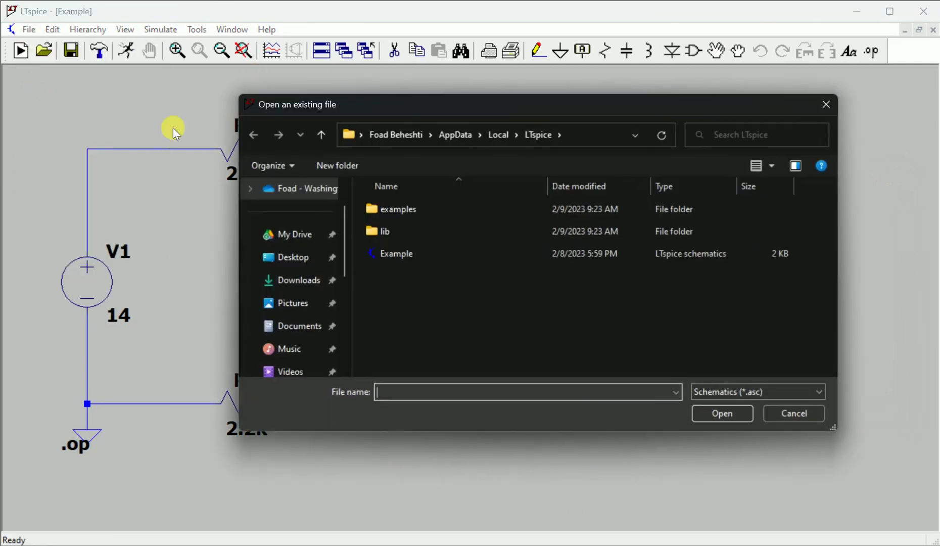
pyautogui.click(728, 388)
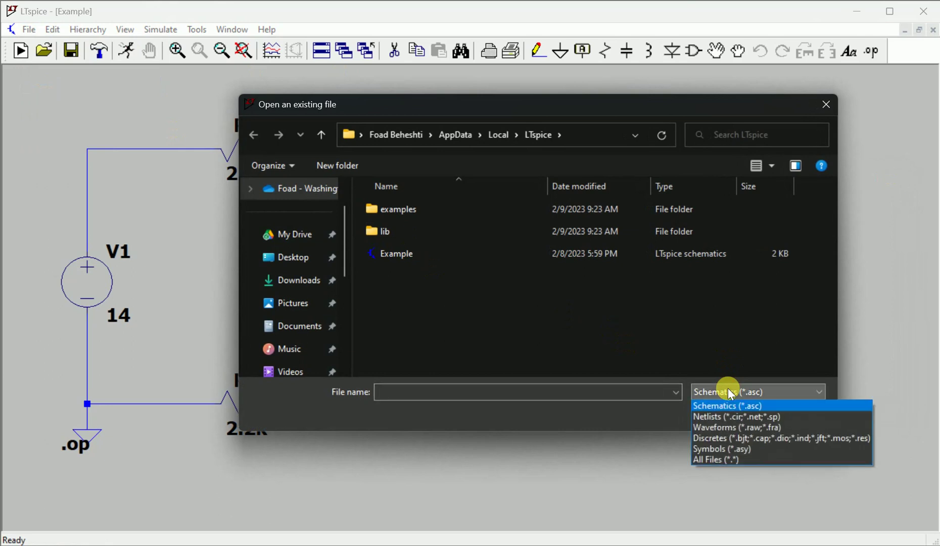
pyautogui.click(715, 447)
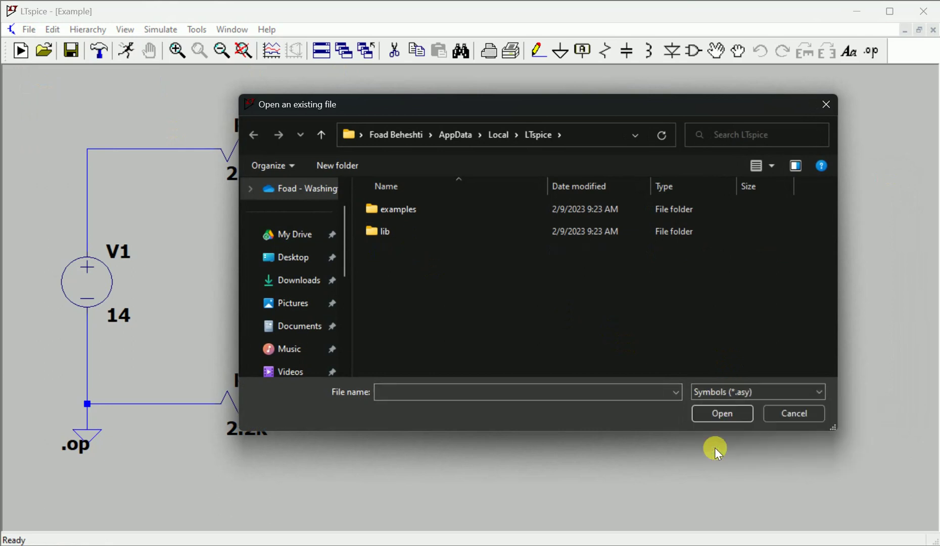
pyautogui.doubleClick(384, 232)
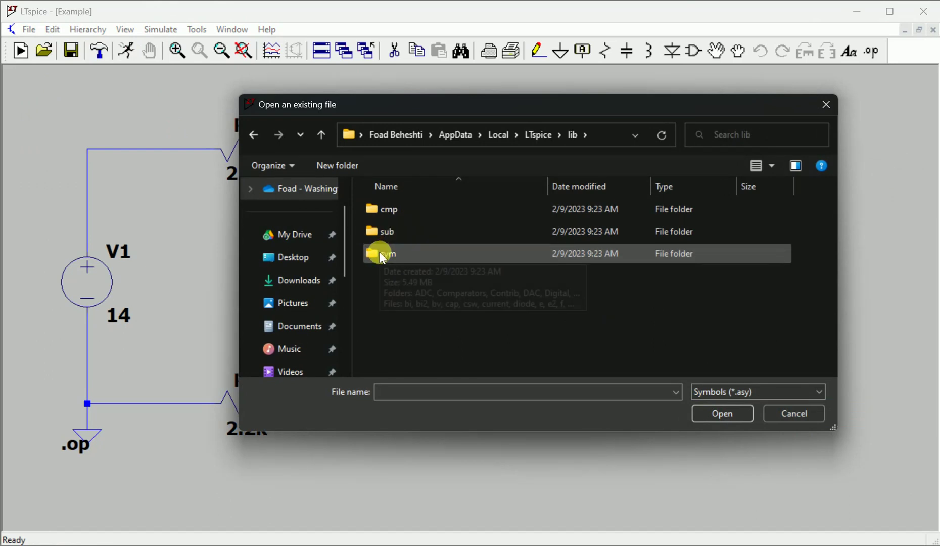
pyautogui.doubleClick(381, 254)
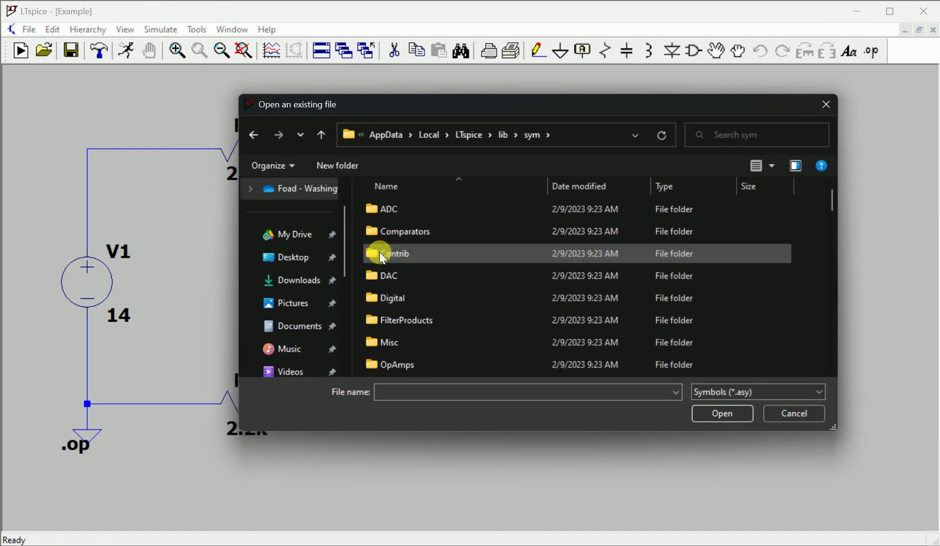
pyautogui.scroll(-4, 381, 257)
pyautogui.click(381, 257)
pyautogui.write('res')
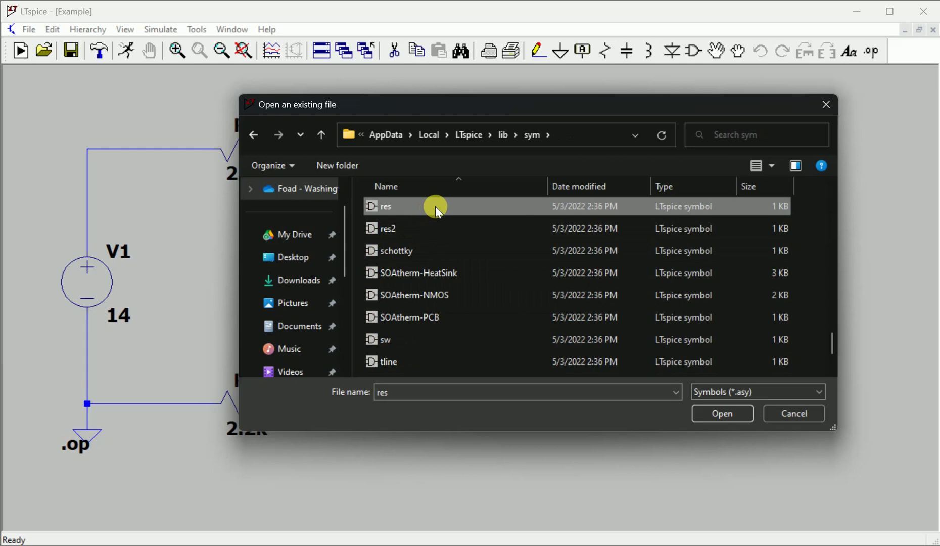
pyautogui.moveTo(436, 207)
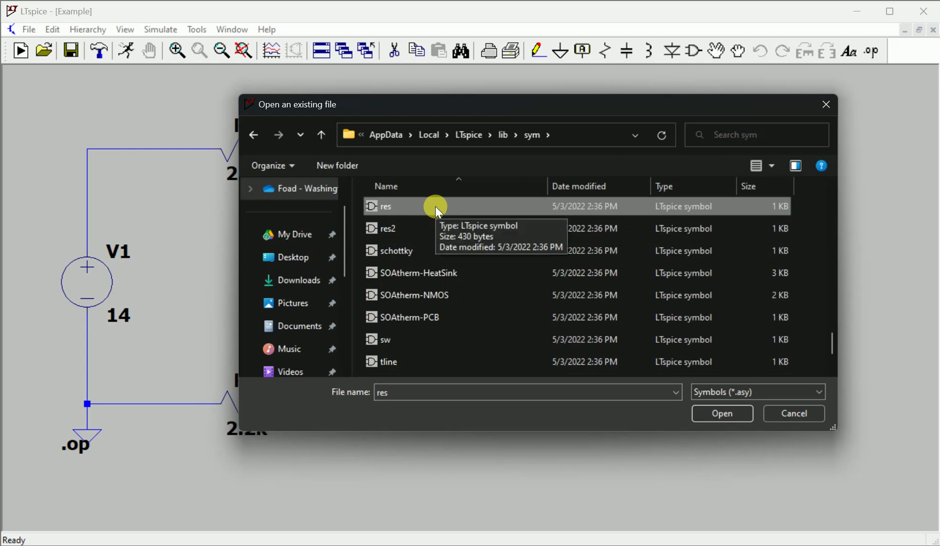
pyautogui.click(699, 409)
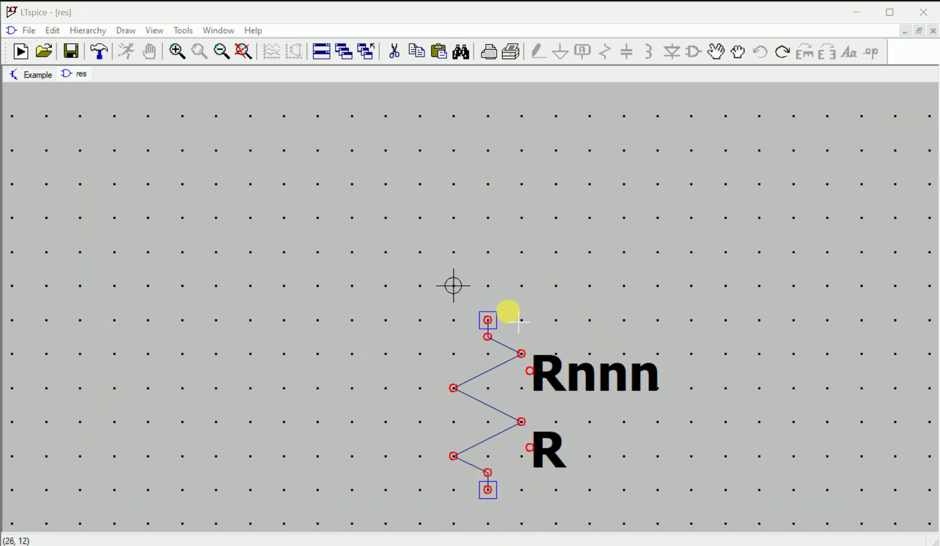
# - Give the top pin the label '+' with TOP justification
pyautogui.rightClick(487, 320)
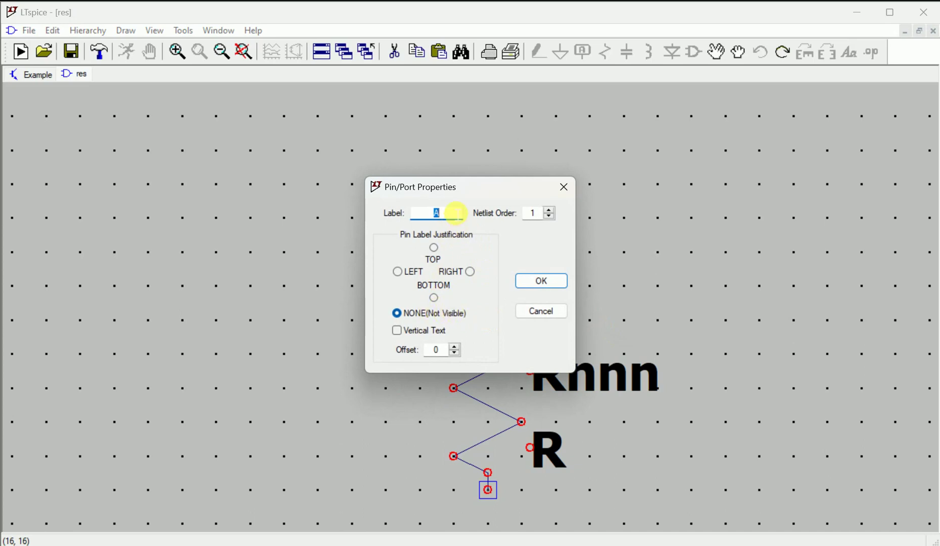
pyautogui.write('+')
pyautogui.click(434, 249)
pyautogui.click(523, 281)
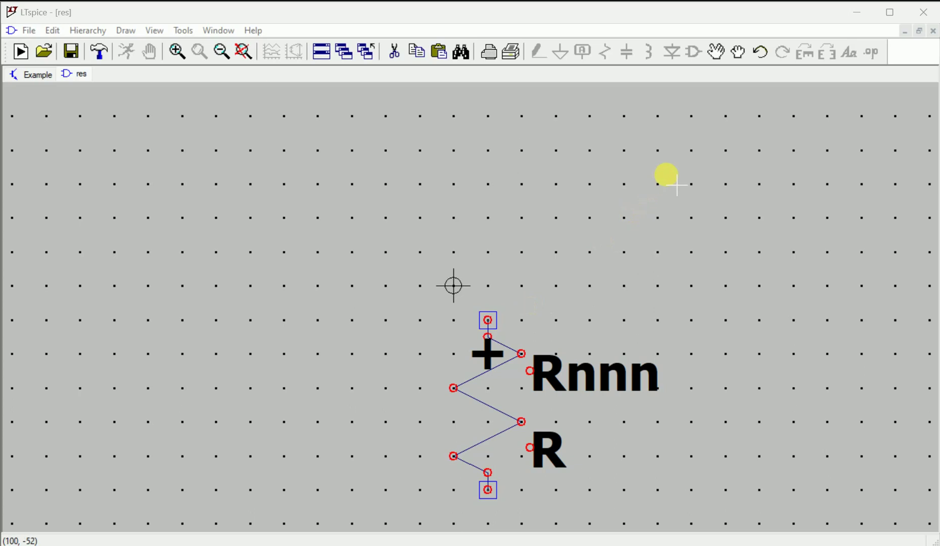
# - Move the top pin's '+' label up and left, beside the pin and clear of the zigzag
pyautogui.click(716, 52)
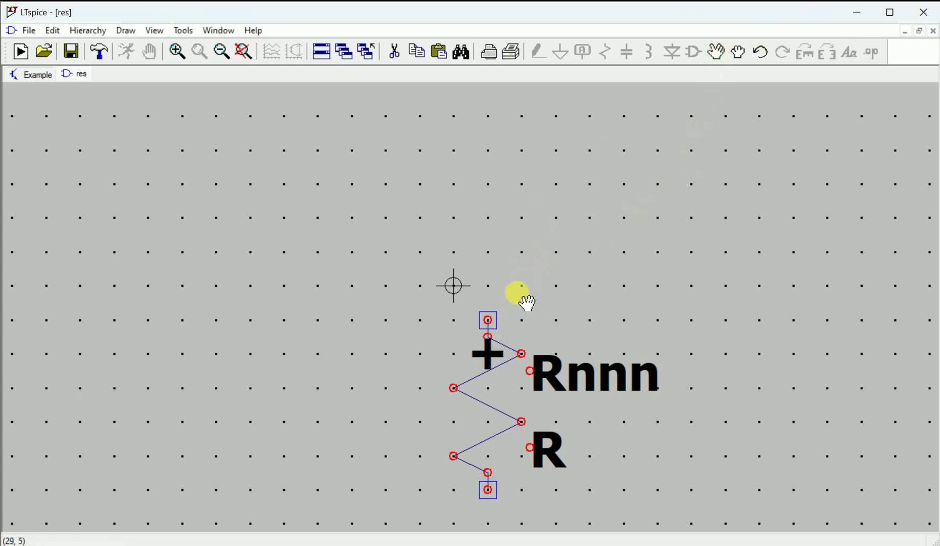
pyautogui.moveTo(517, 293); pyautogui.dragTo(477, 341)
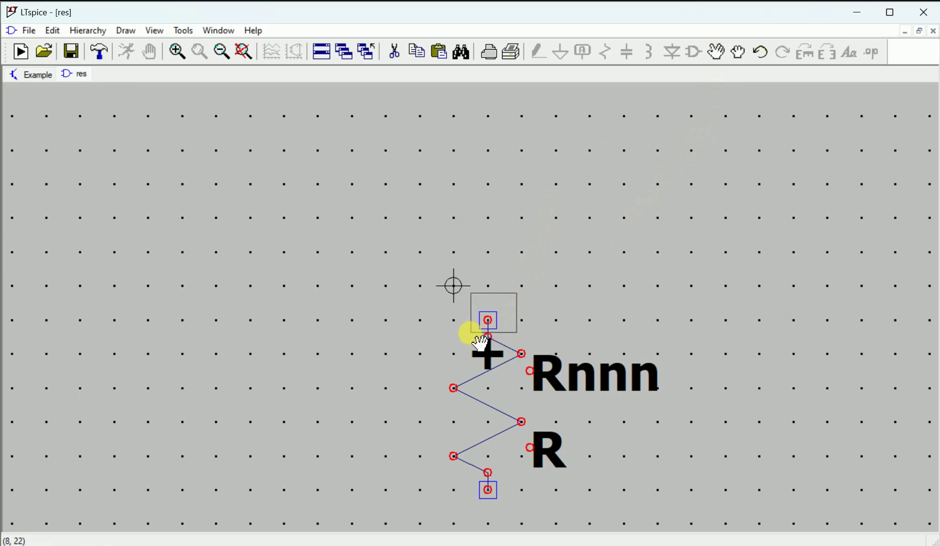
pyautogui.moveTo(477, 342); pyautogui.dragTo(477, 342)
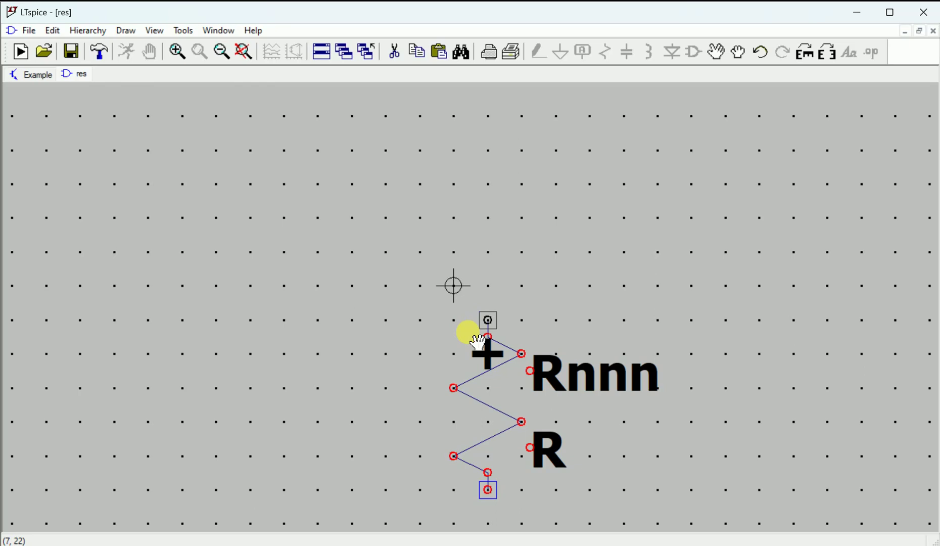
pyautogui.moveTo(478, 341); pyautogui.dragTo(478, 341)
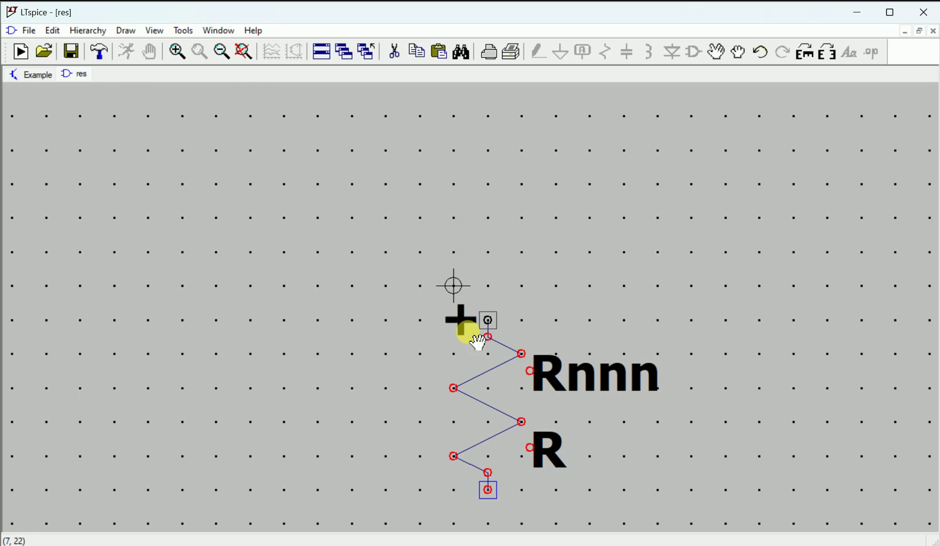
pyautogui.click(478, 342)
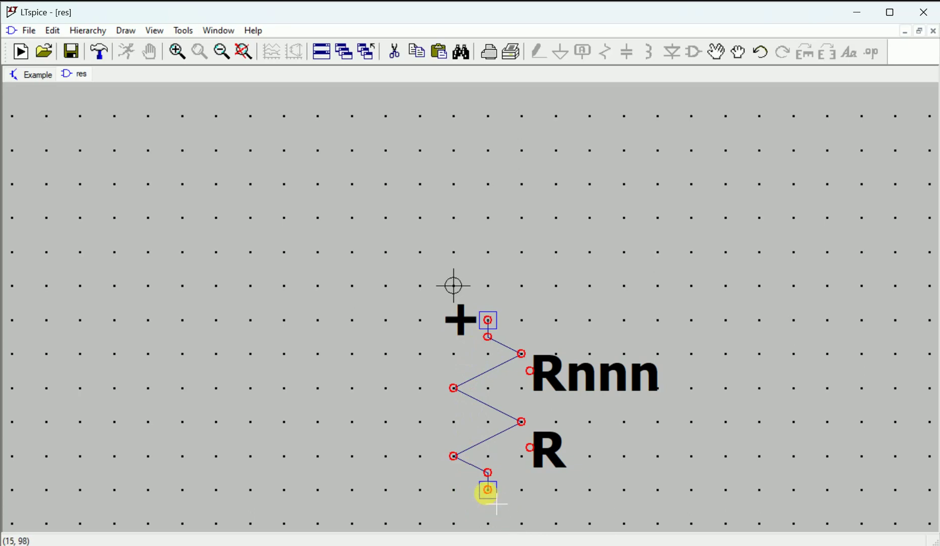
# - Change the bottom pin label from 'B' to '-' with TOP justification
pyautogui.rightClick(489, 488)
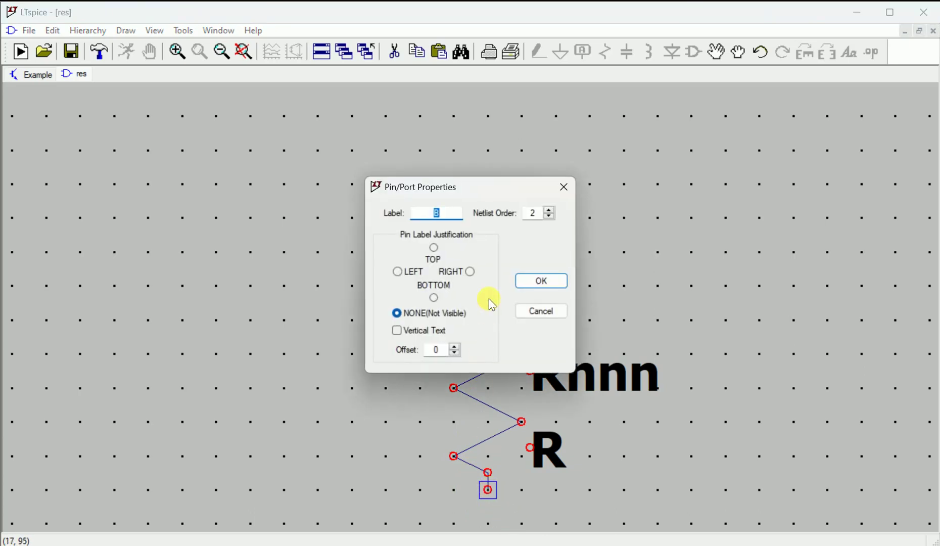
pyautogui.press('BackSpace')
pyautogui.write('-')
pyautogui.click(434, 249)
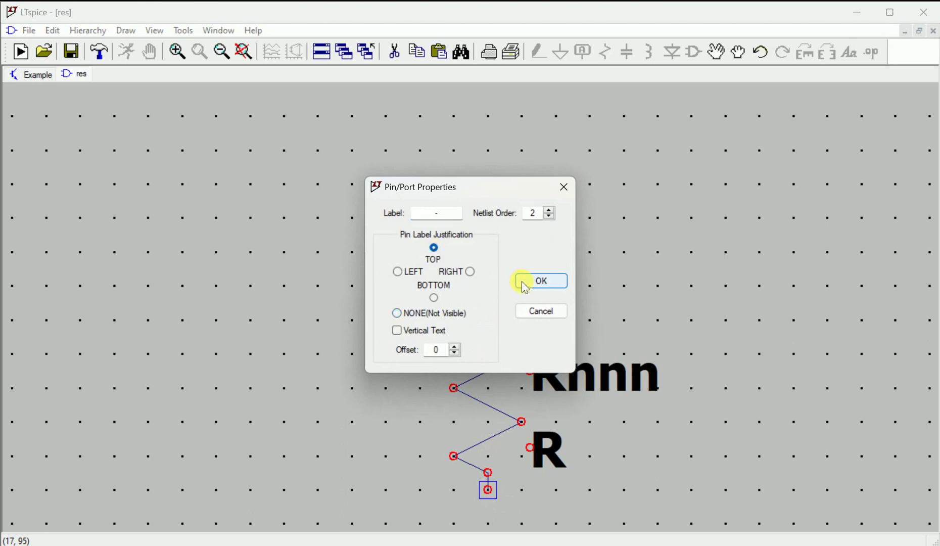
pyautogui.click(524, 281)
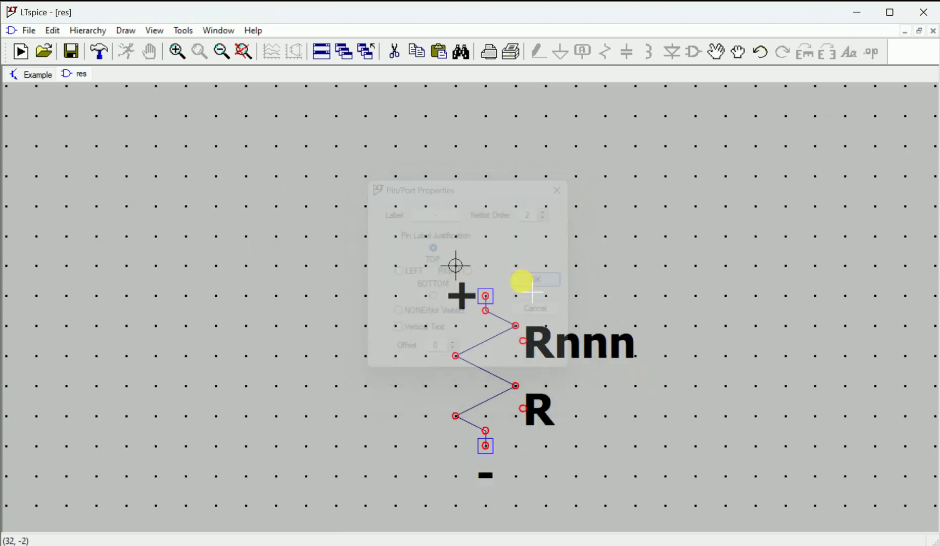
# - Rotate the bottom pin and its '-' label, then place it just left of the bottom terminal
pyautogui.click(716, 54)
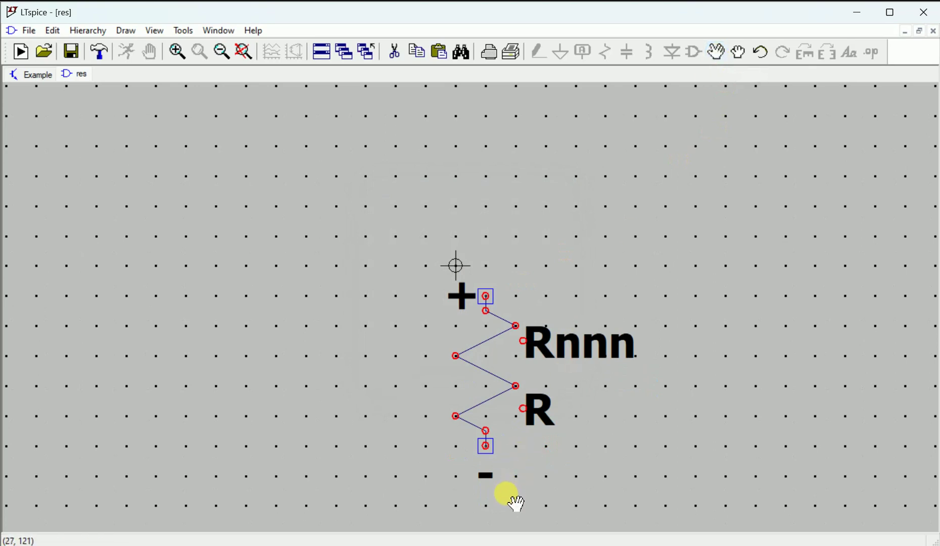
pyautogui.click(502, 477)
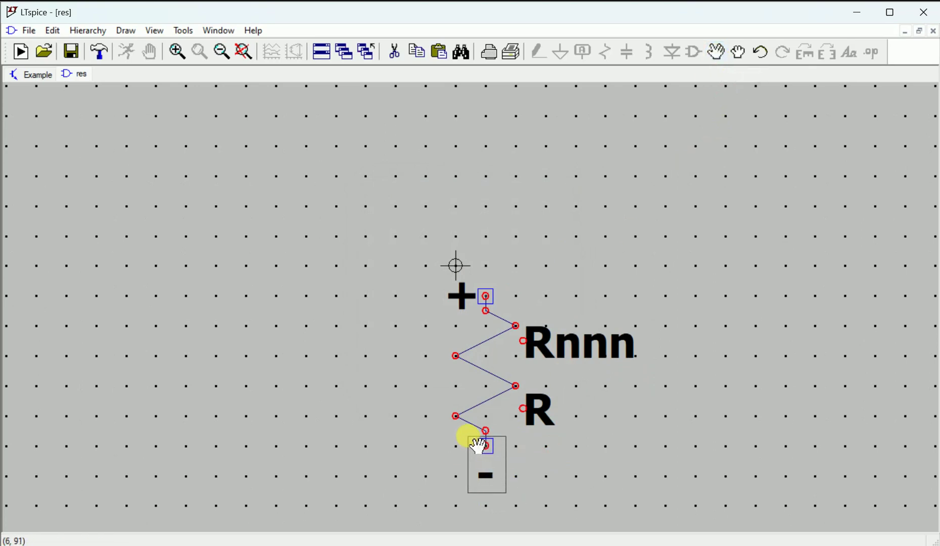
pyautogui.click(477, 445)
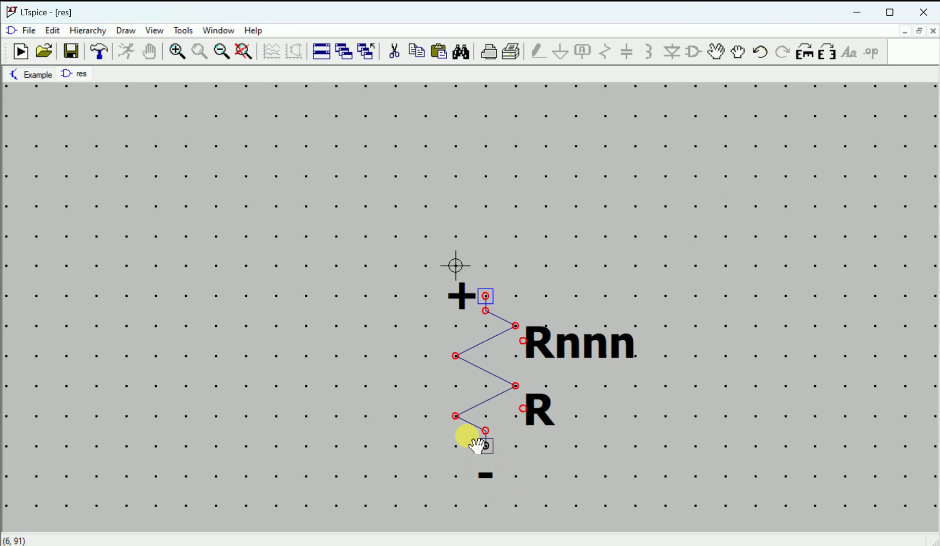
pyautogui.hotkey('ctrl', 'r')
pyautogui.click(437, 439)
pyautogui.scroll(1, 436, 438)
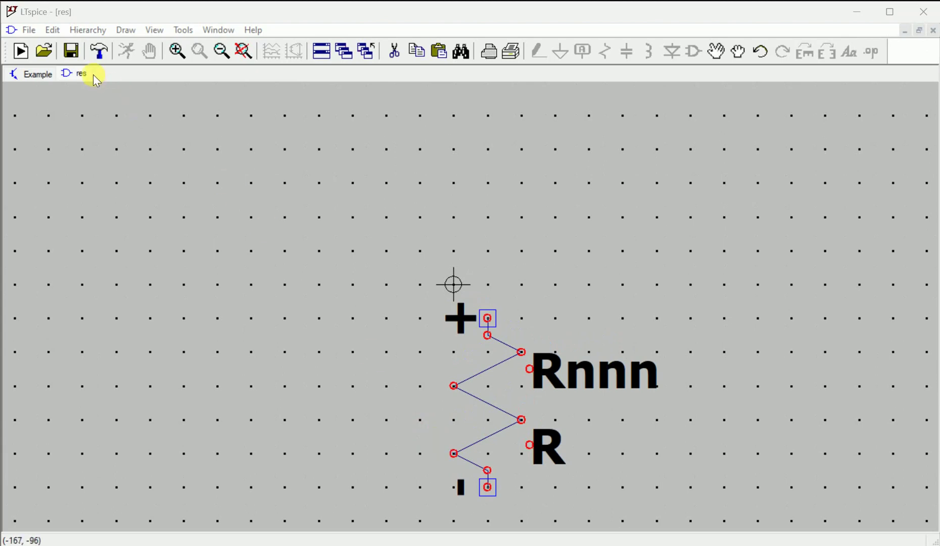
# - Save the 'res' symbol and close its tab to return to the Example schematic
pyautogui.click(74, 54)
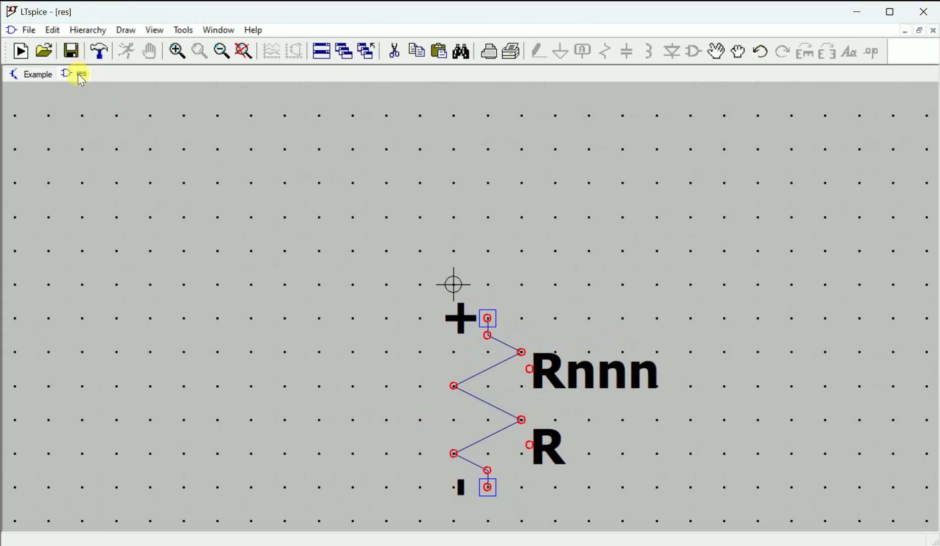
pyautogui.rightClick(78, 73)
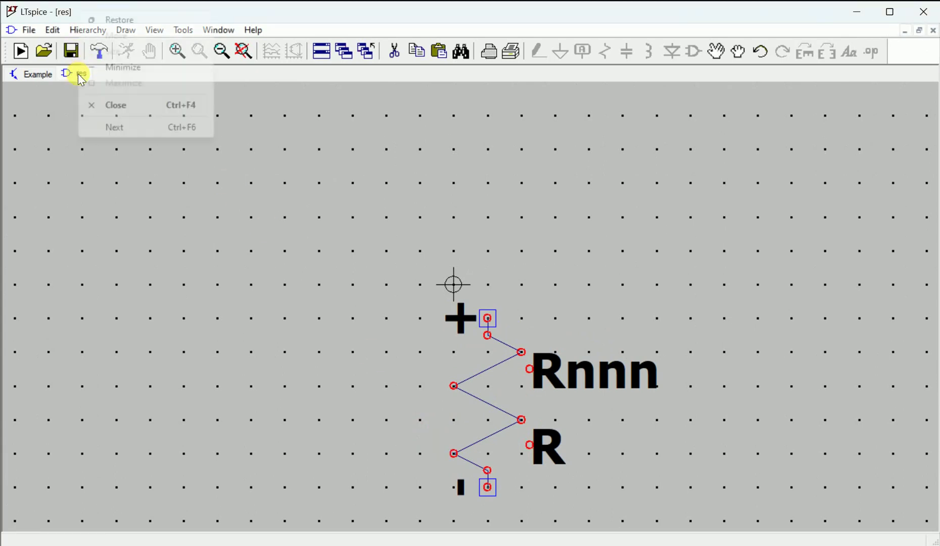
pyautogui.click(121, 106)
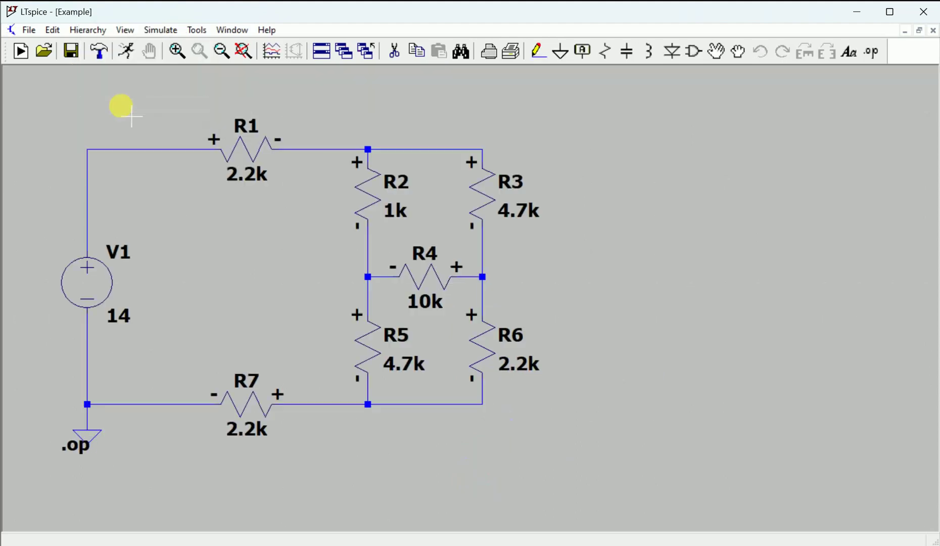